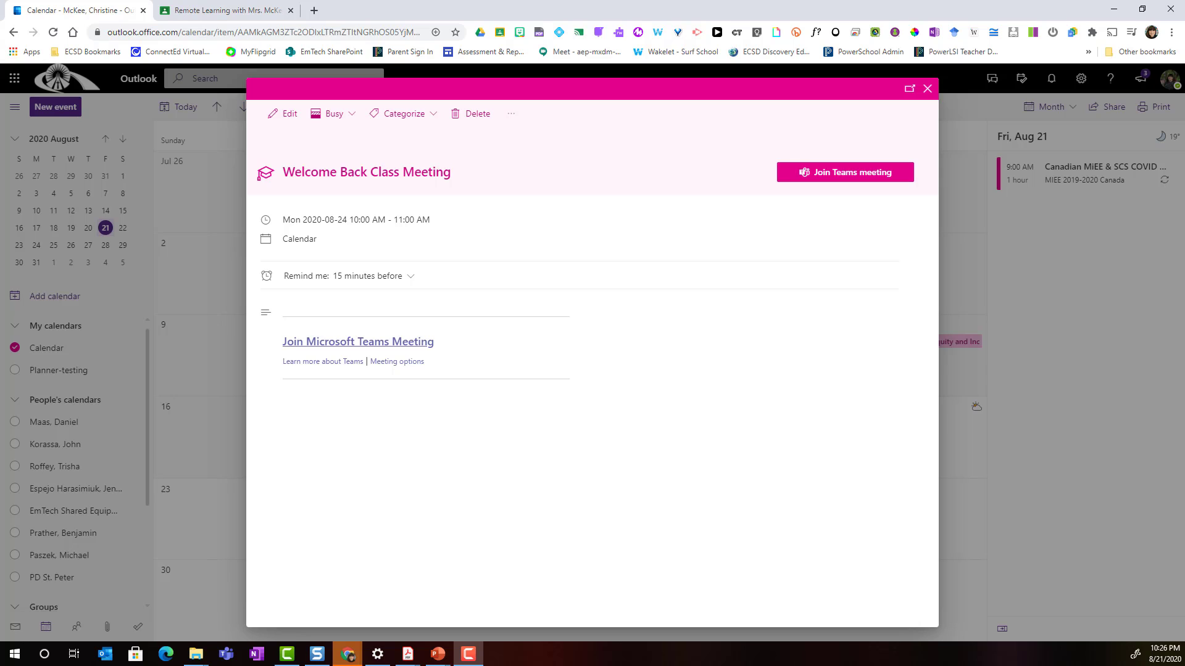
Step: Open the August 24 Welcome Back Class Meeting event and copy the address of its Join Microsoft Teams Meeting link
click(927, 88)
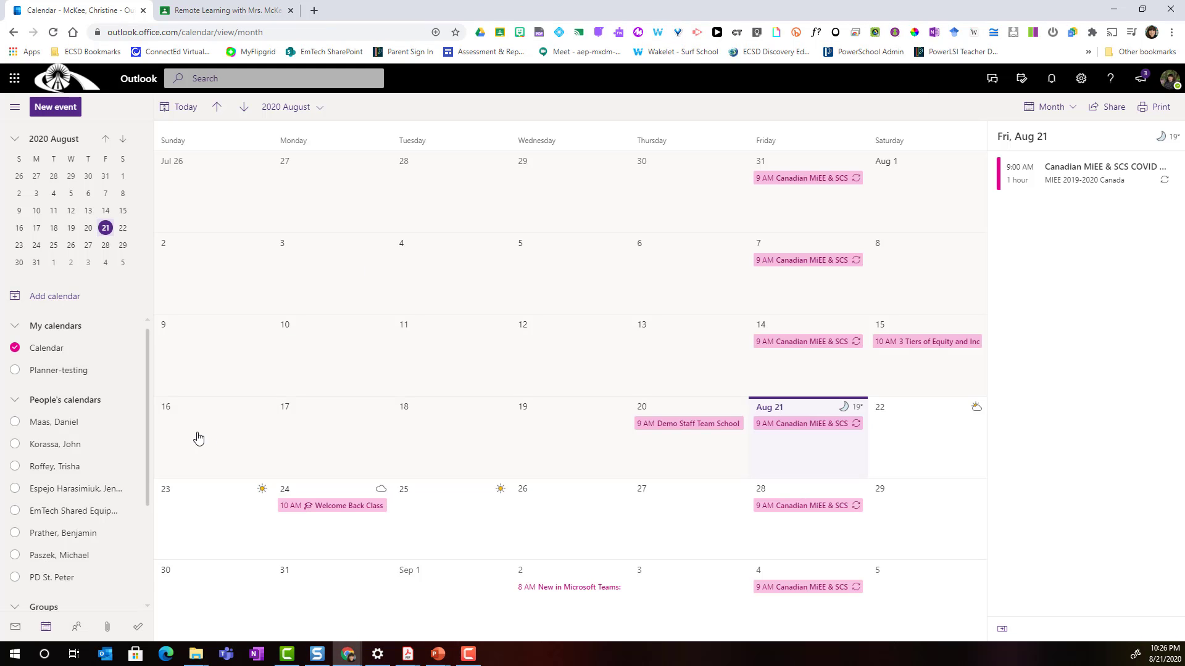
click(345, 507)
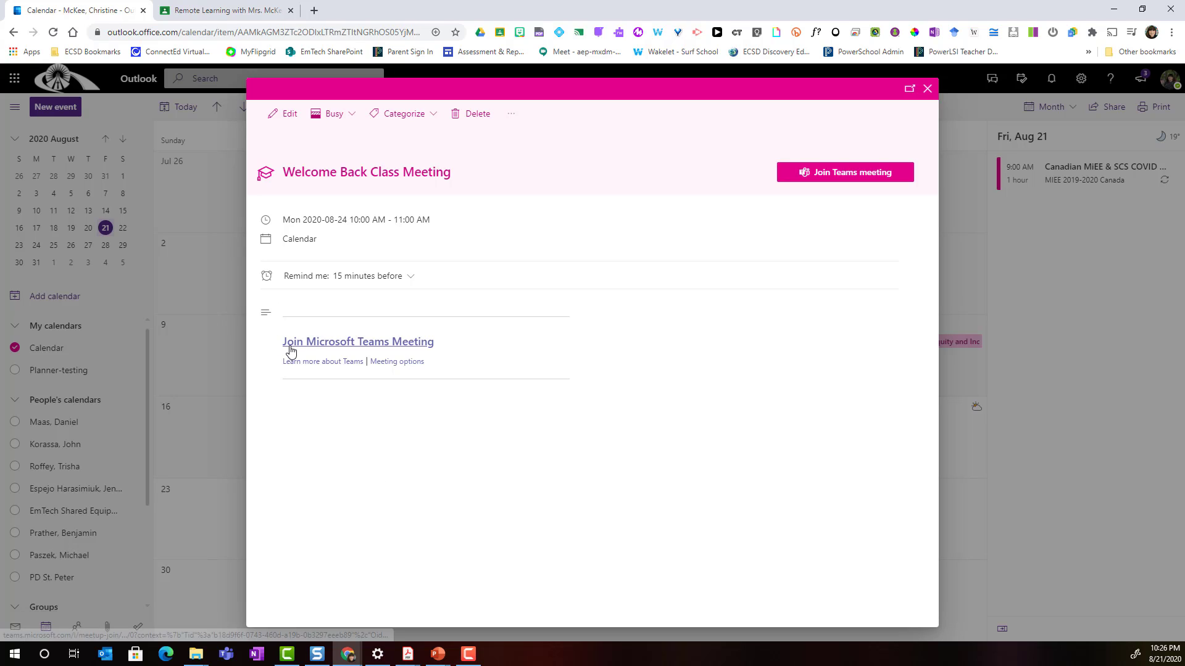
right_click(361, 350)
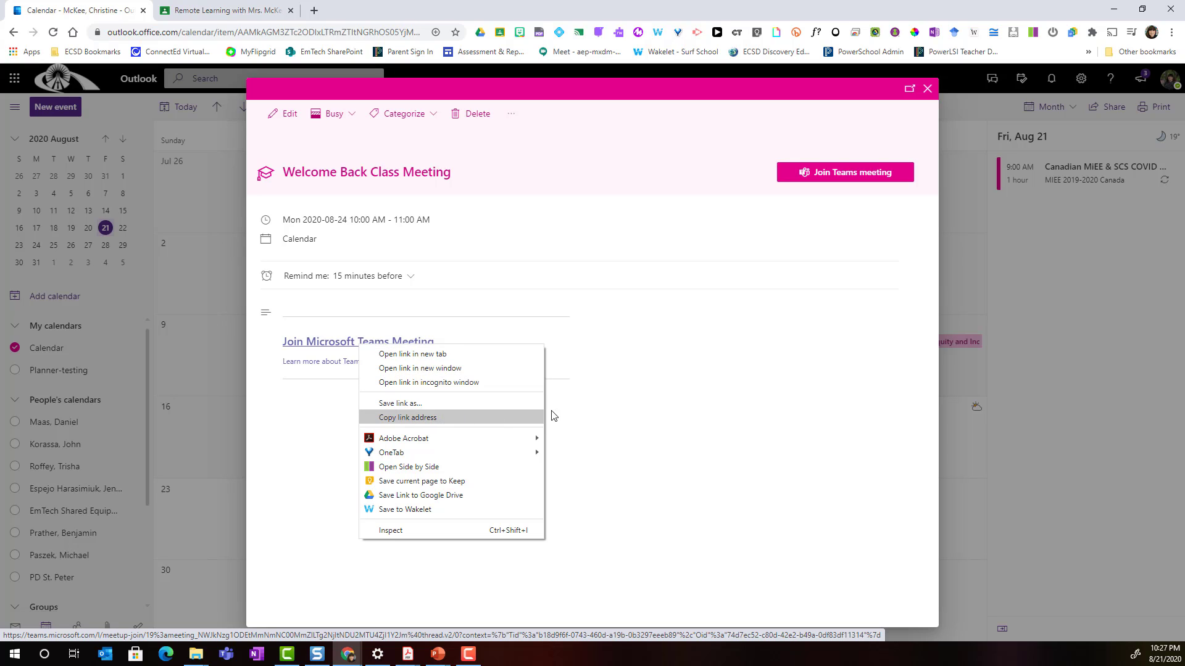
click(589, 407)
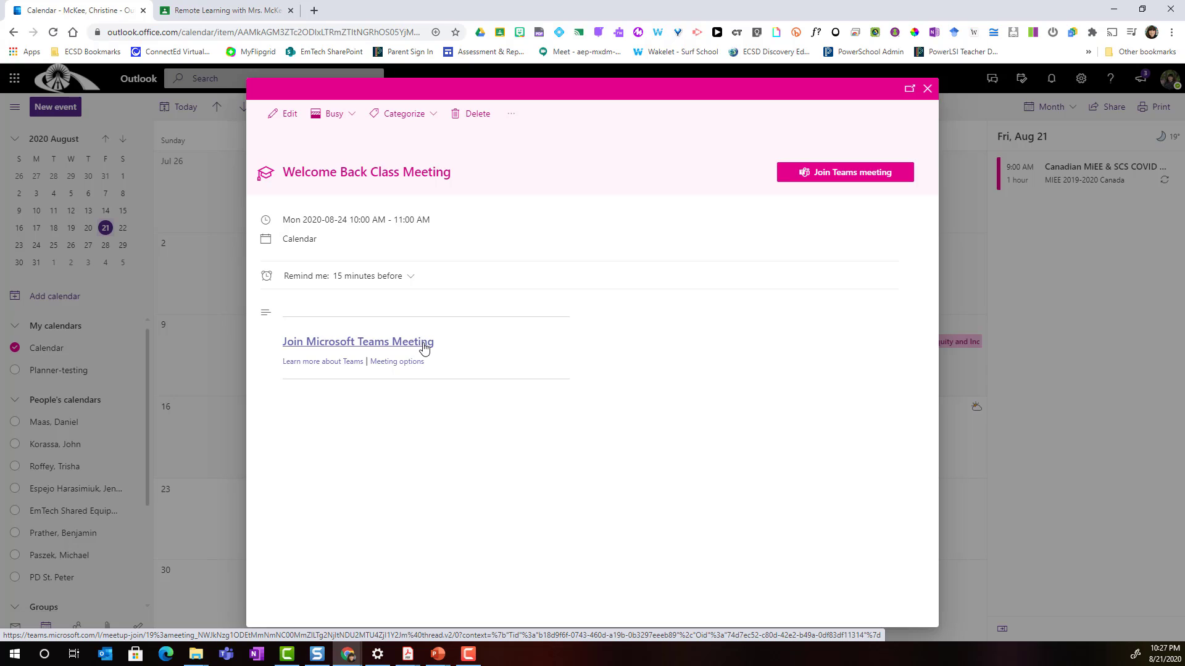
right_click(371, 343)
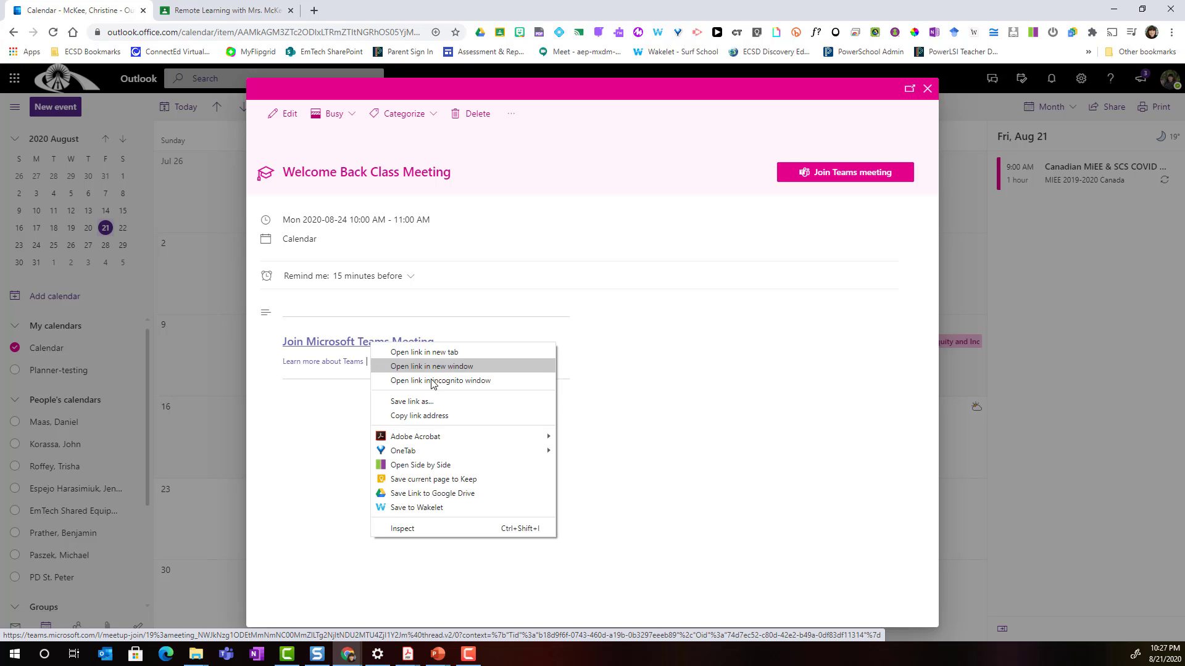
click(438, 417)
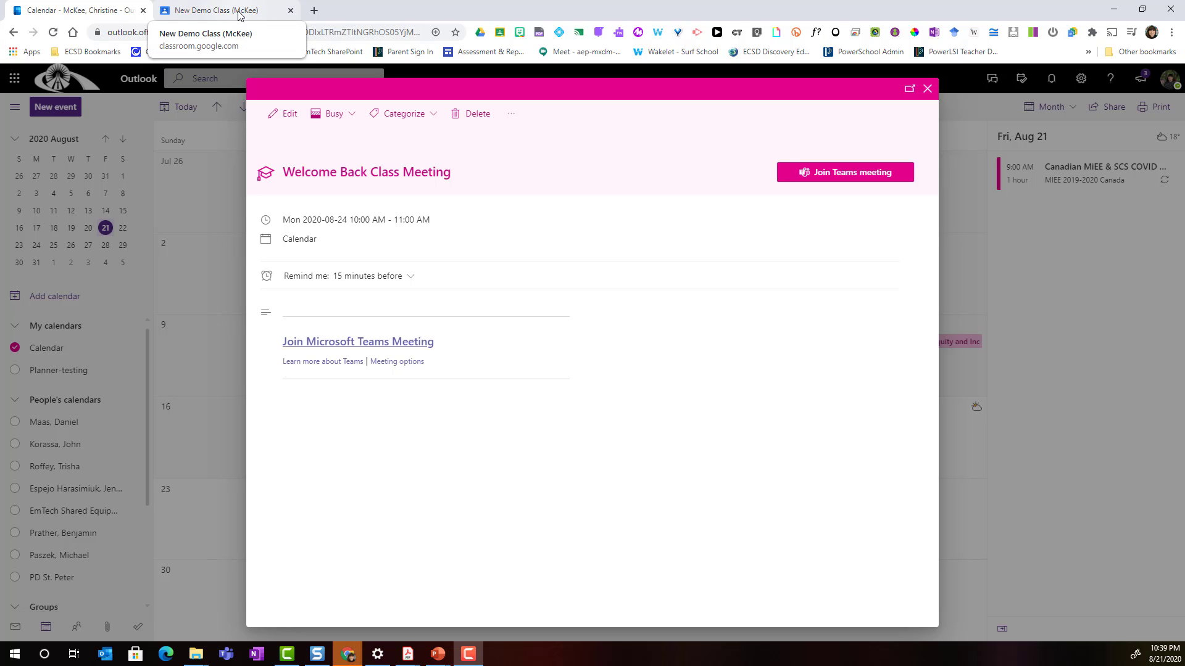
Step: Switch to Google Classroom and create an assignment titled "Welcome Back Class Meeting" with instructions "Click on the link below to join the Teams Meeting in Microsoft Teams online"
click(239, 14)
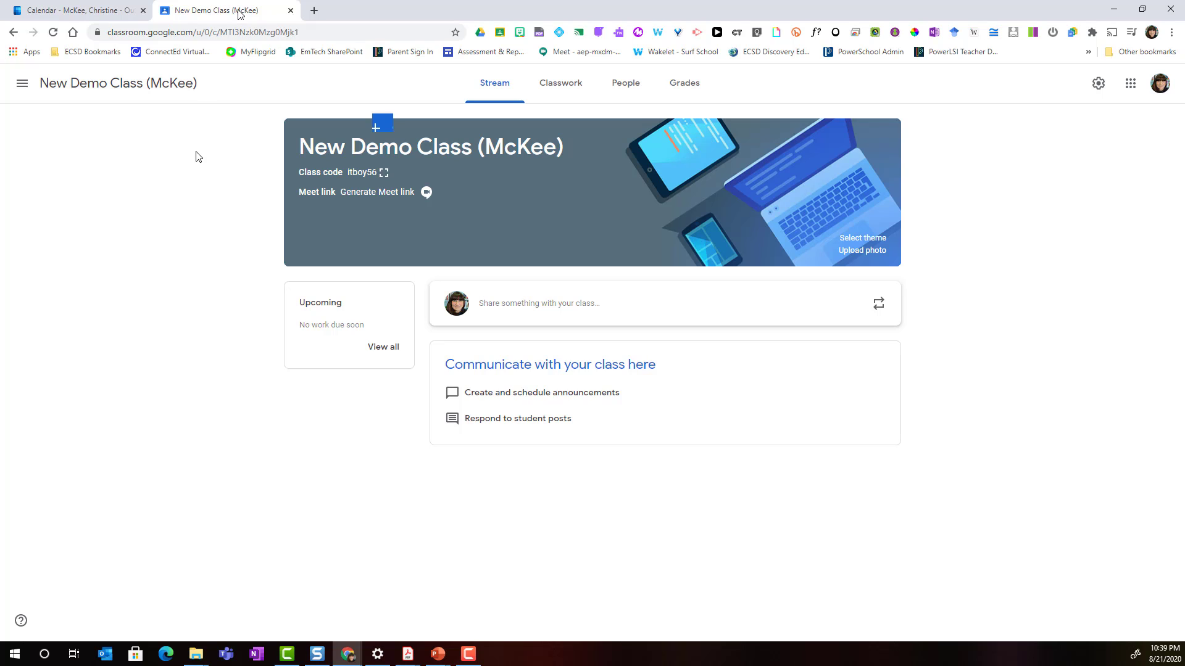
click(572, 90)
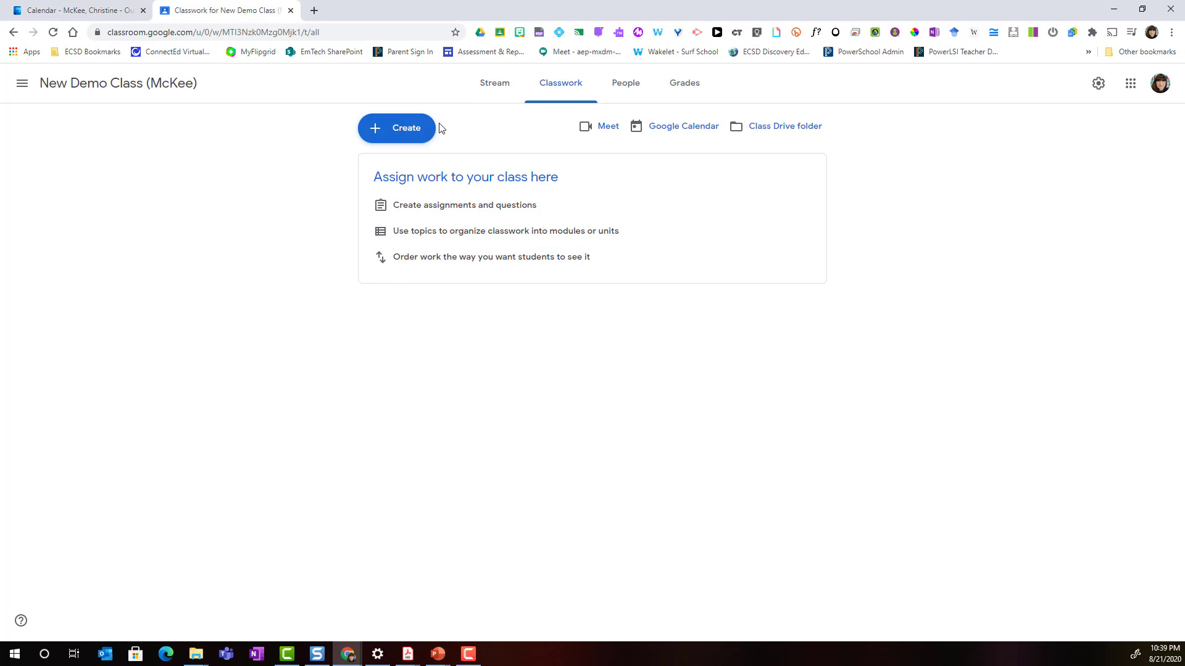
click(404, 137)
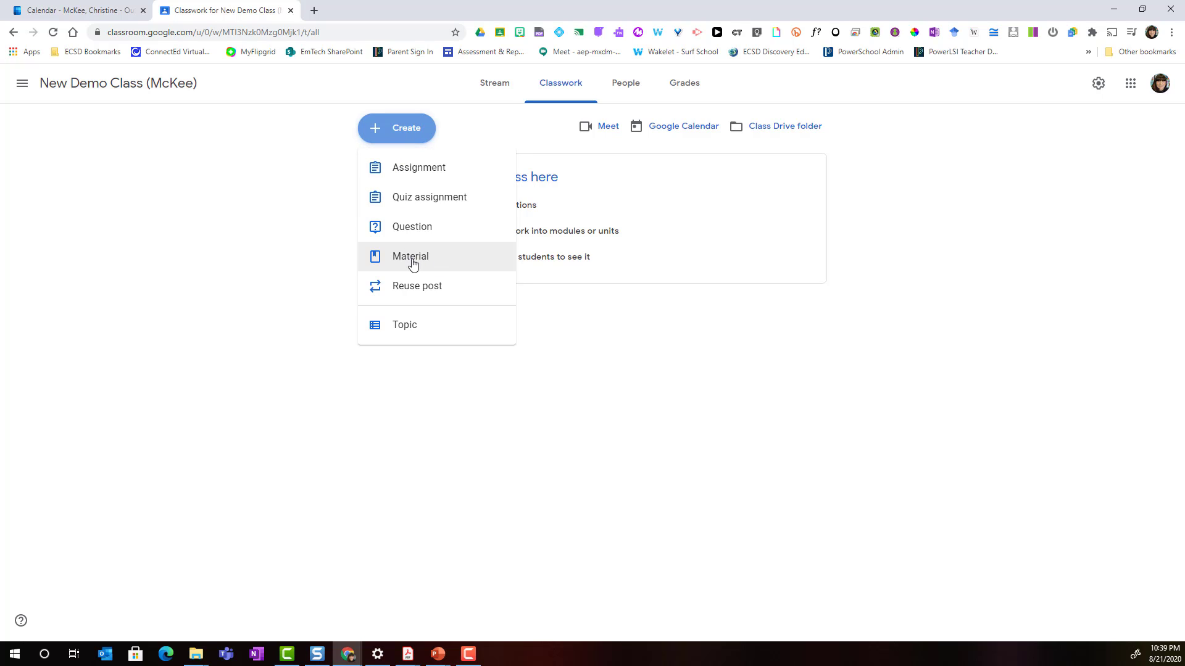
click(403, 170)
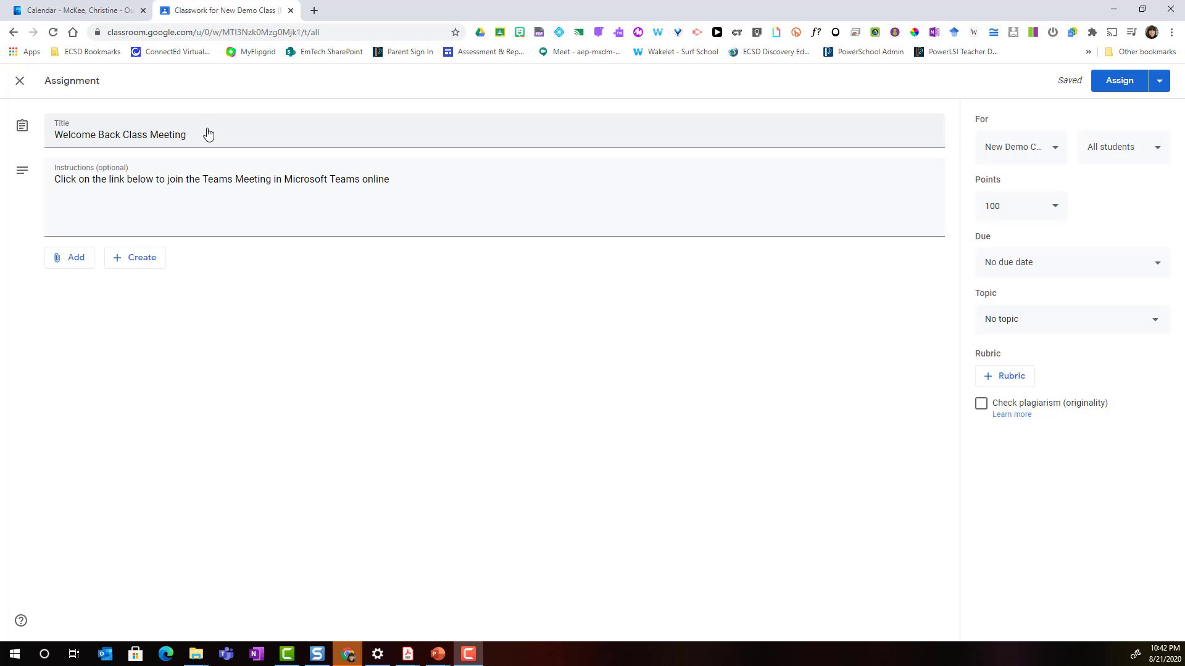
Step: Attach the copied Teams meeting link to the assignment
click(75, 264)
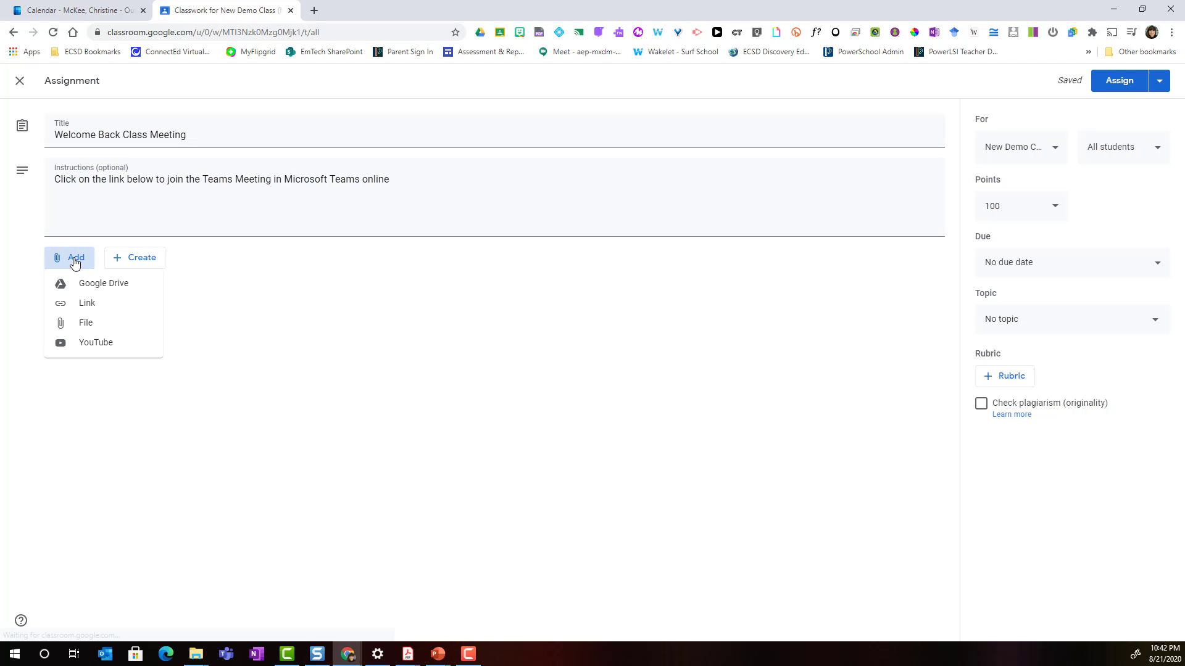
click(93, 304)
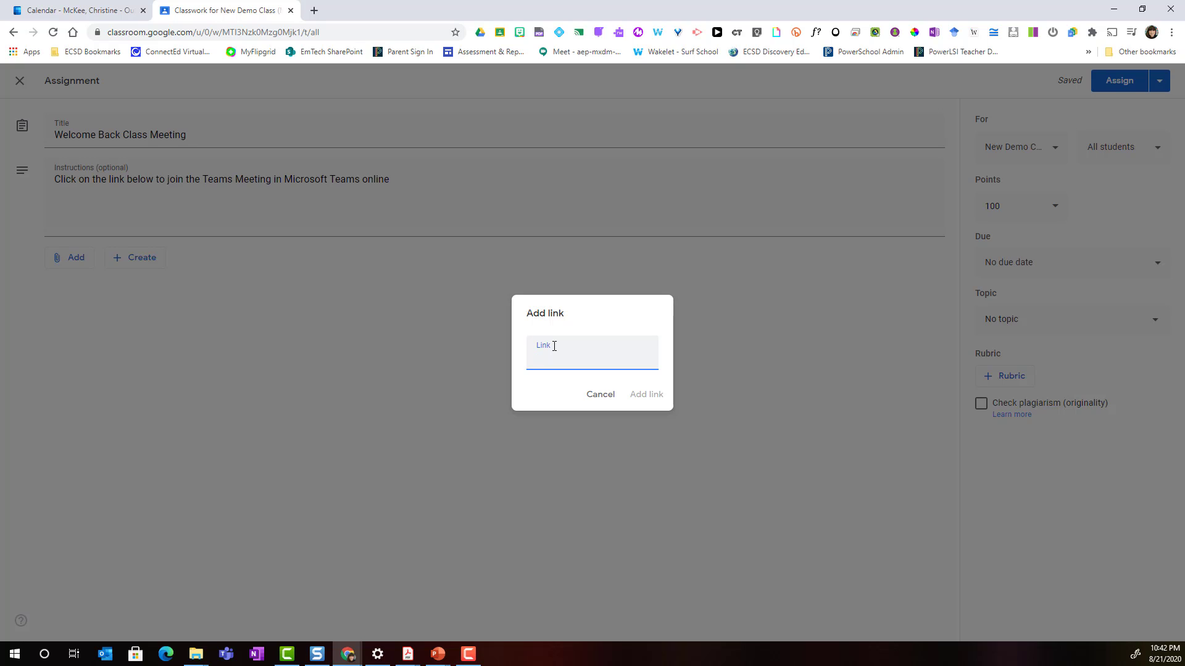
key(ctrl+v)
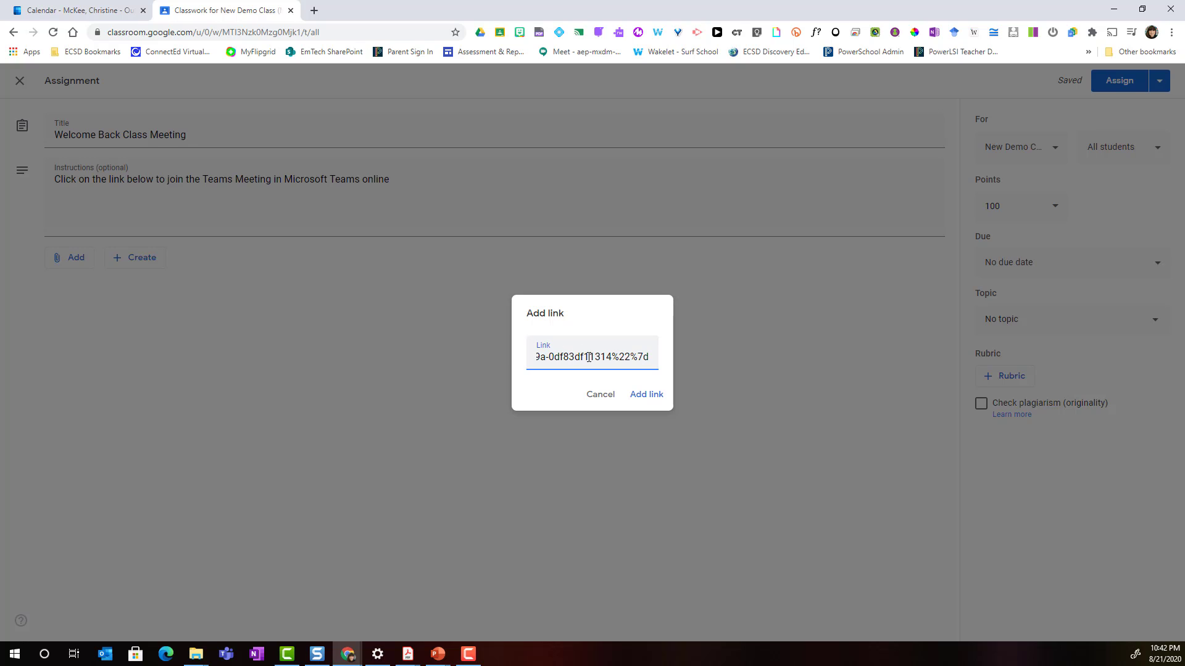
click(654, 399)
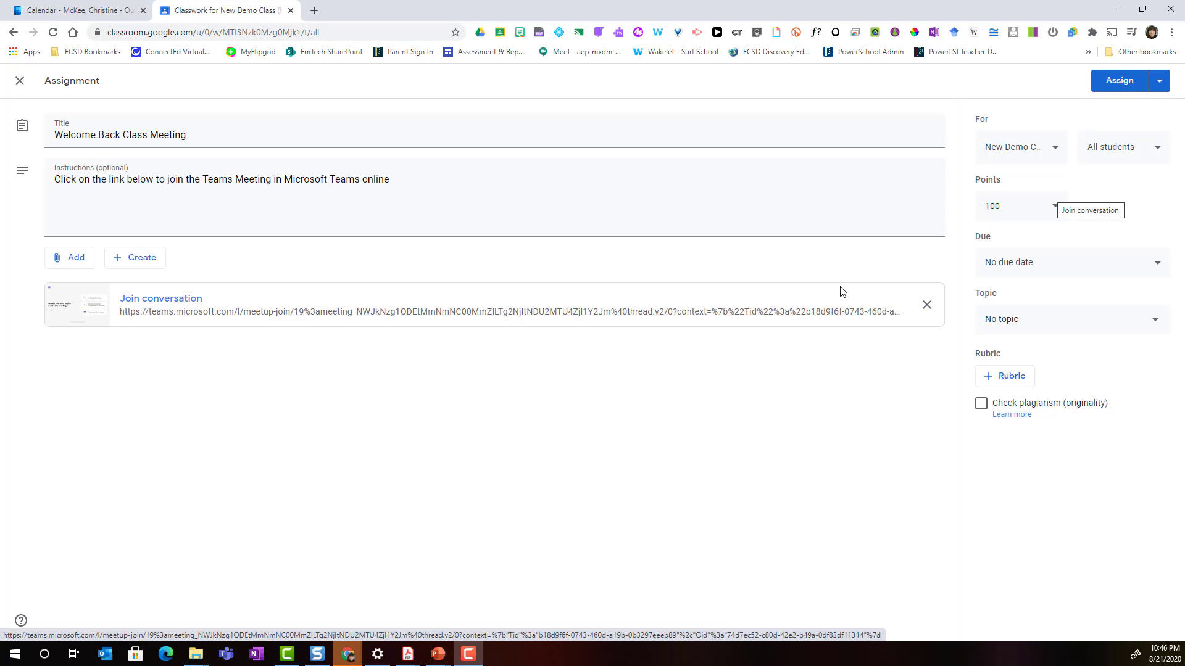
Step: Keep the assignment addressed to all students and file it under a new topic named Class Meetings
click(1141, 150)
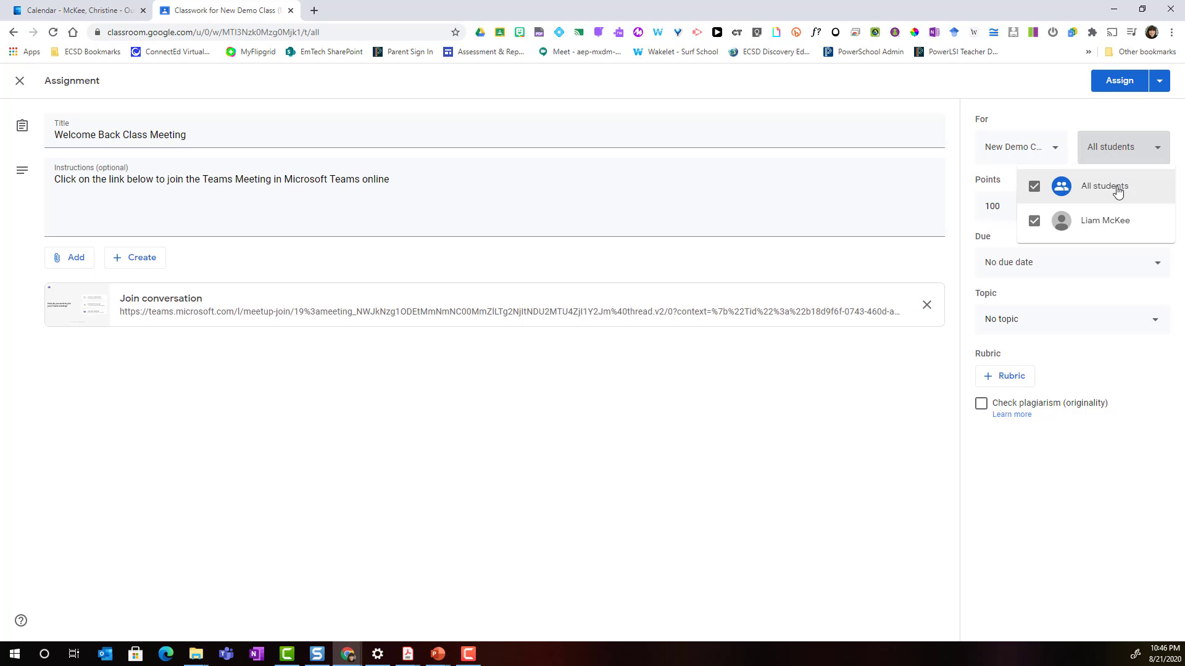
click(1034, 186)
click(1035, 220)
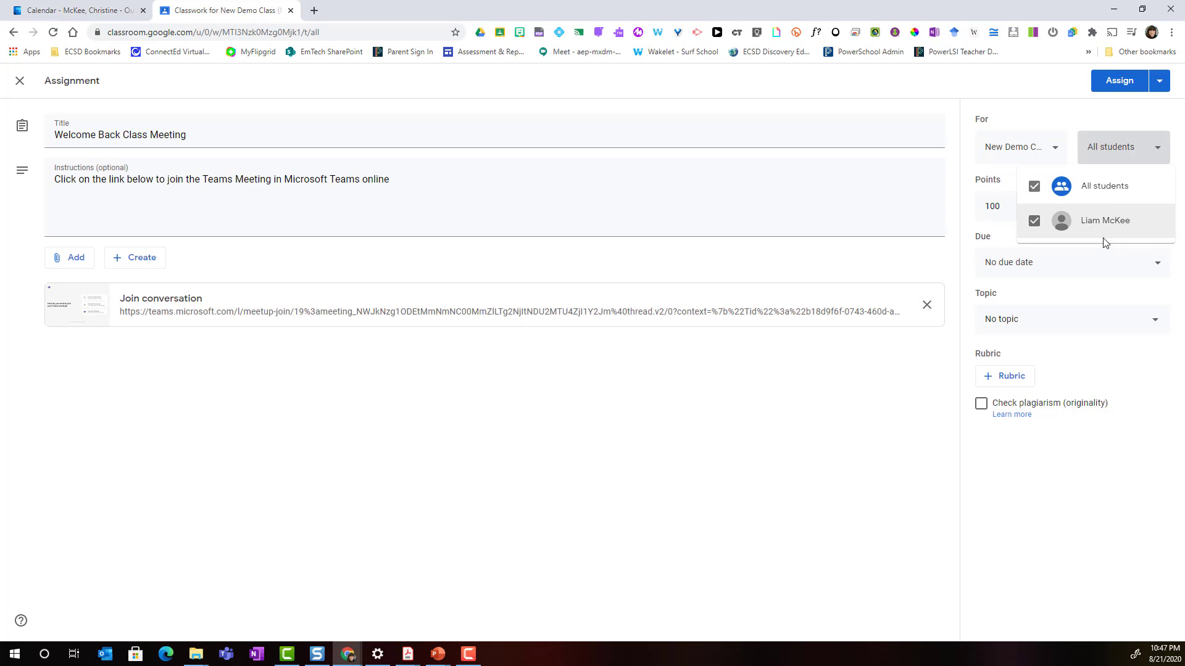
click(1125, 160)
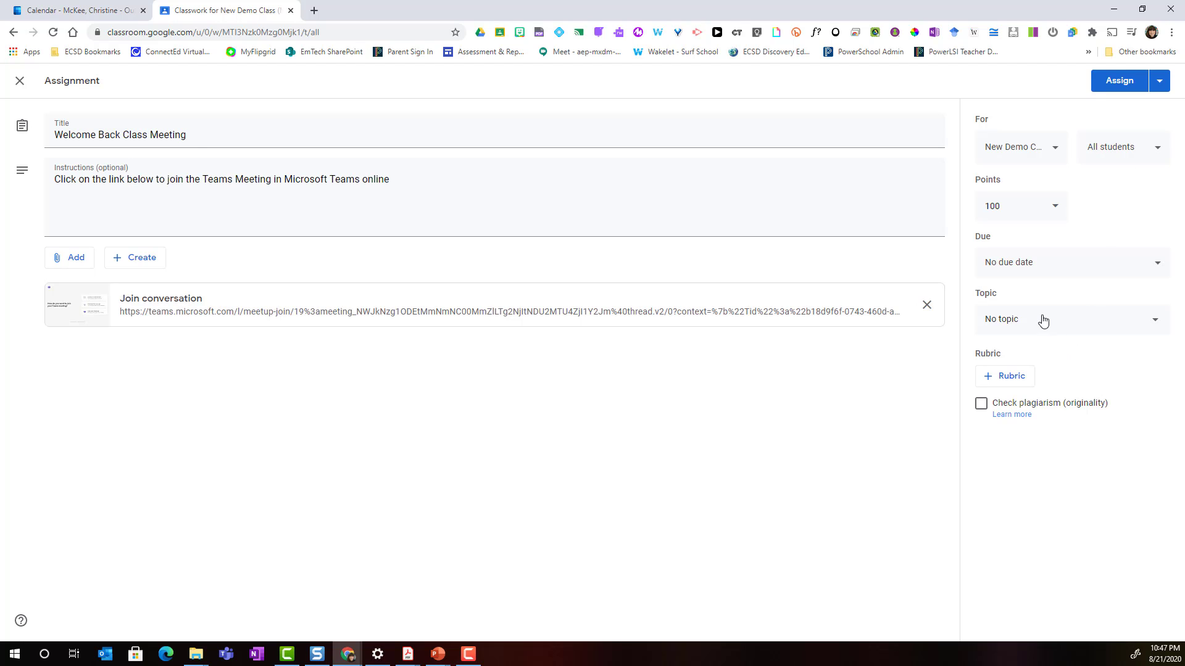
click(1014, 327)
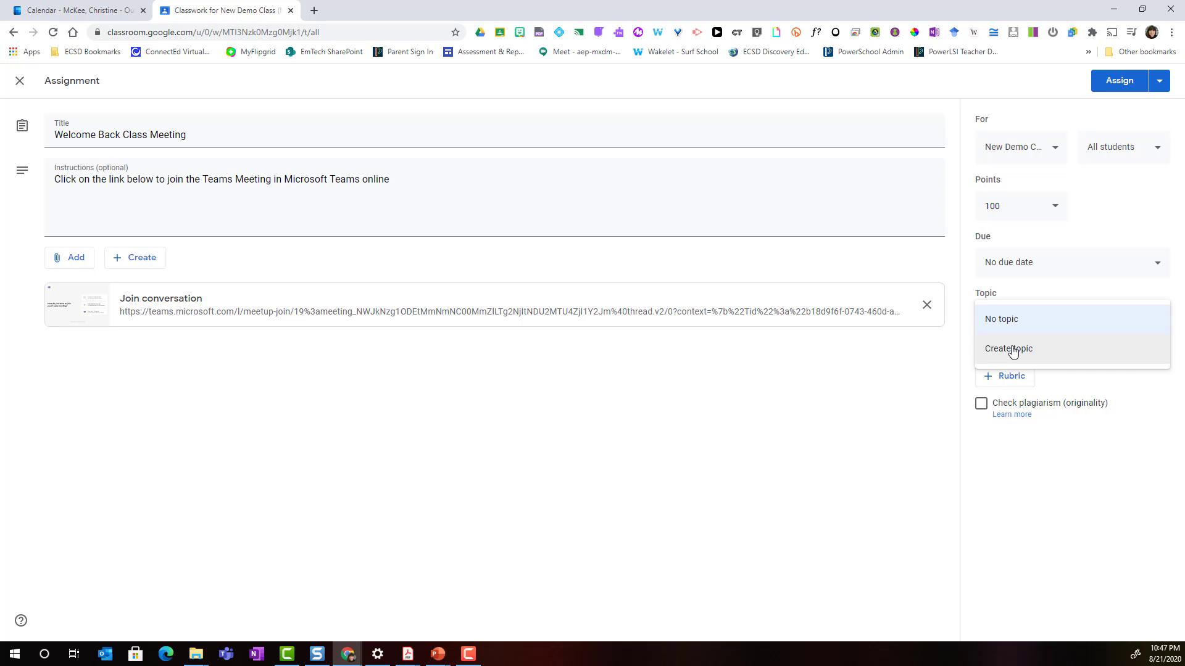
click(1018, 350)
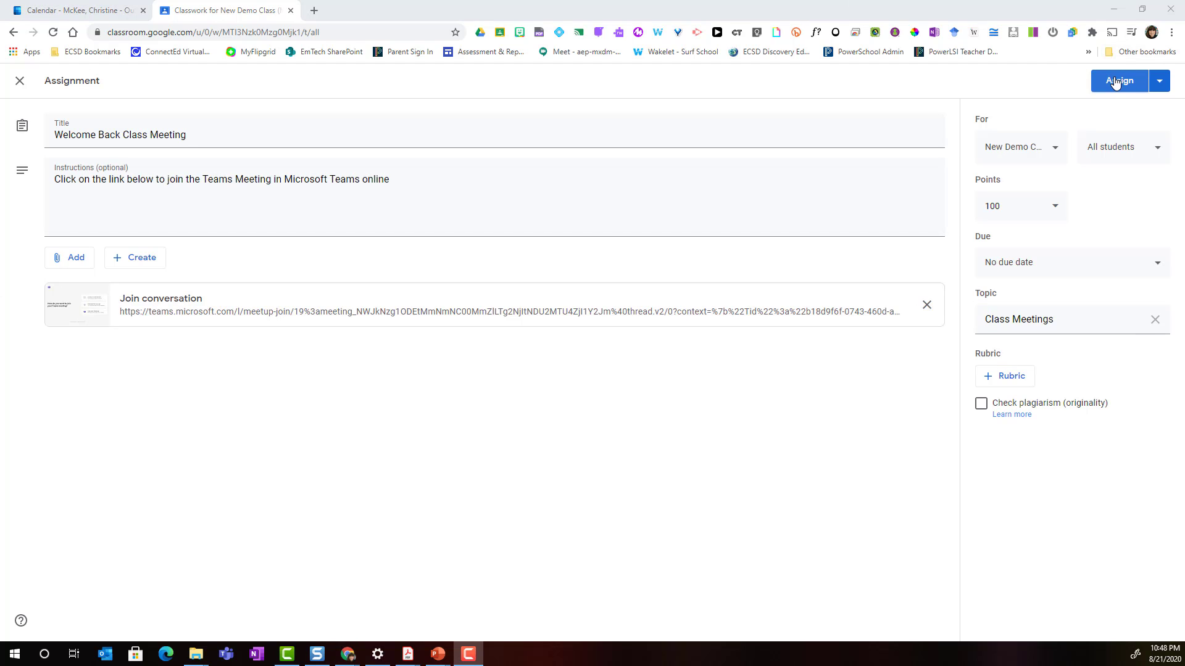
click(1160, 82)
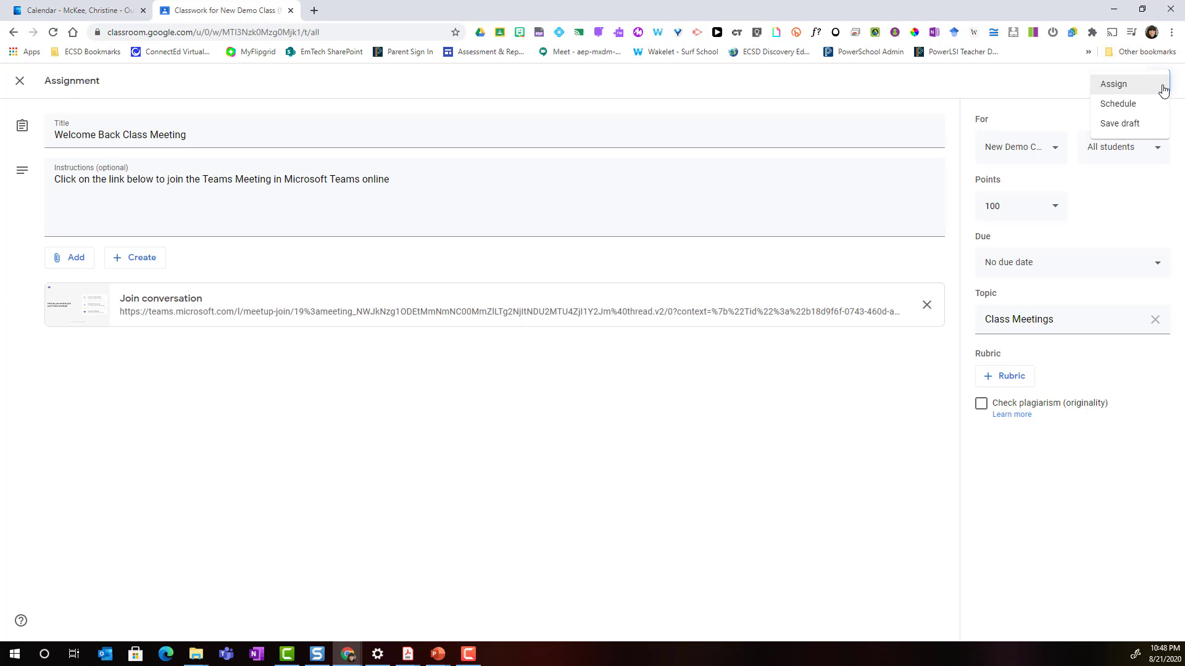
click(1128, 107)
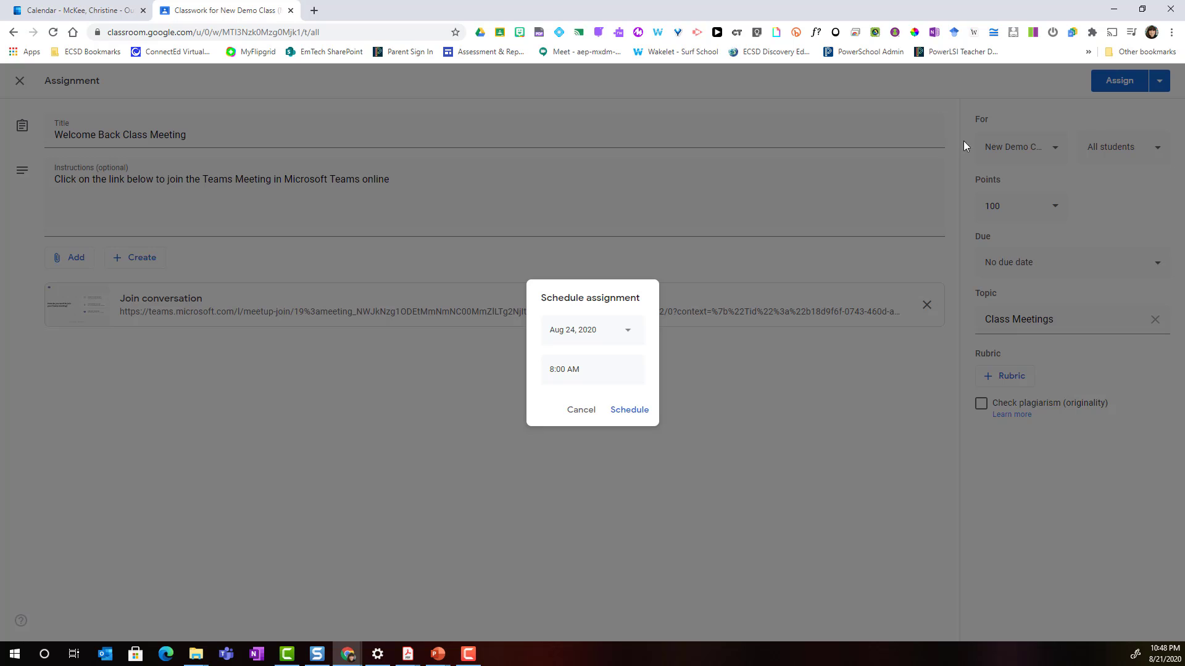
click(683, 334)
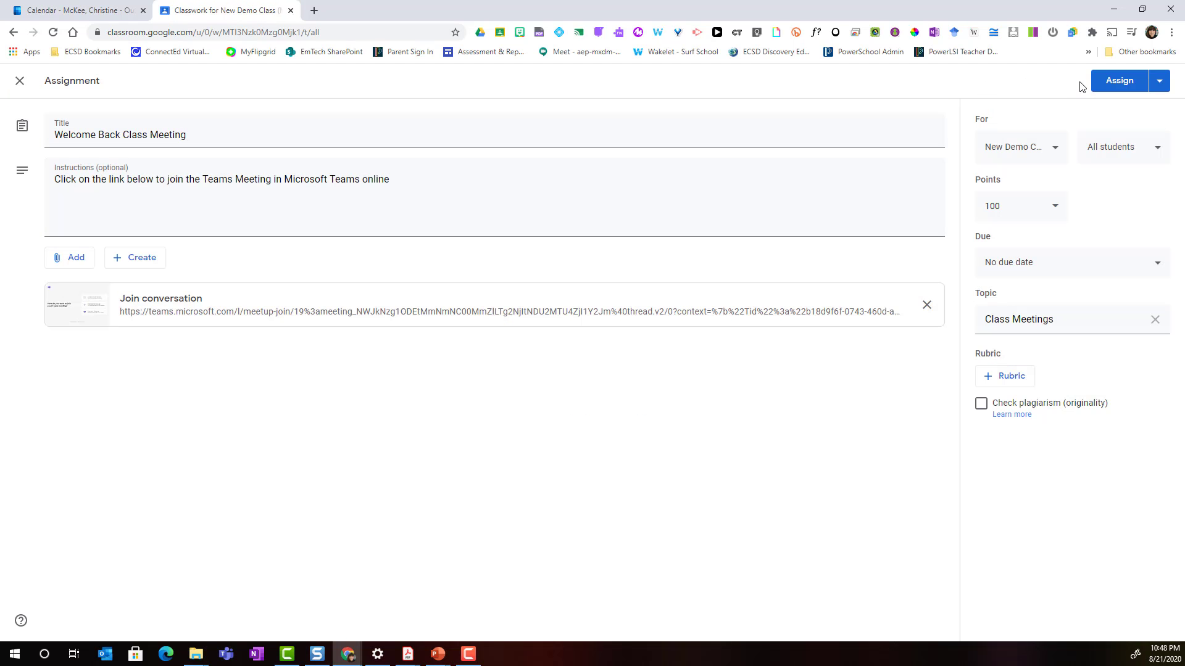
Step: Assign the Welcome Back Class Meeting assignment to the students immediately
click(1121, 81)
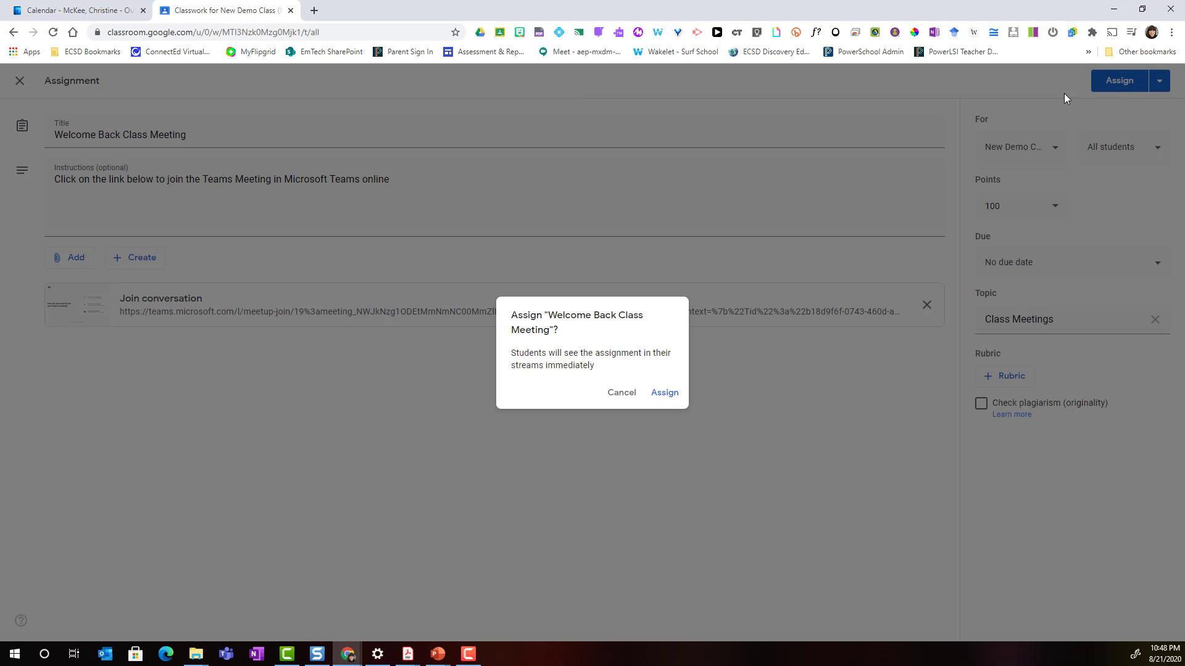
key(Return)
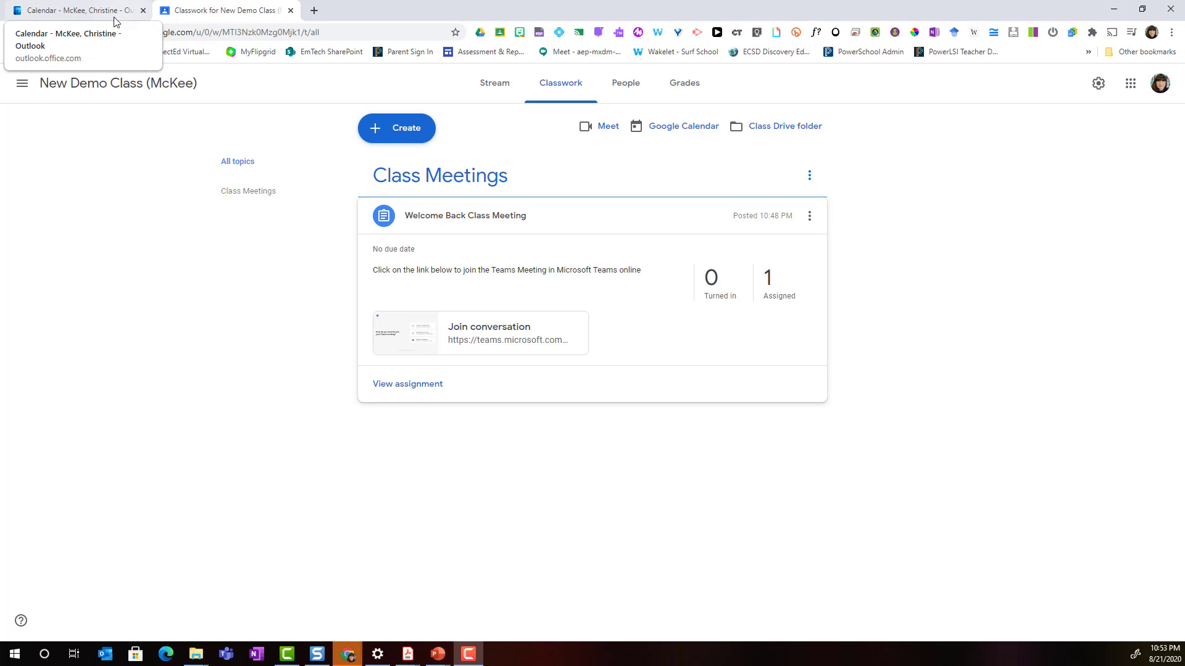
Step: Switch to the Outlook calendar and open the Teams meeting options for the August 24 Welcome Back Class Meeting event
click(92, 17)
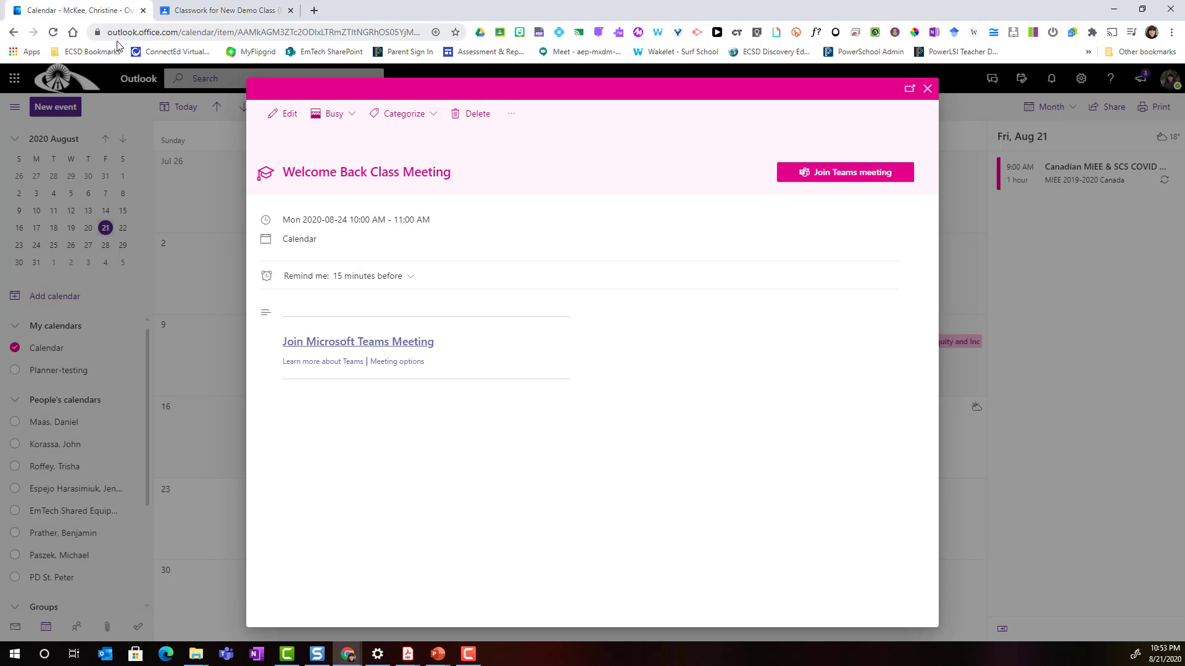
click(927, 90)
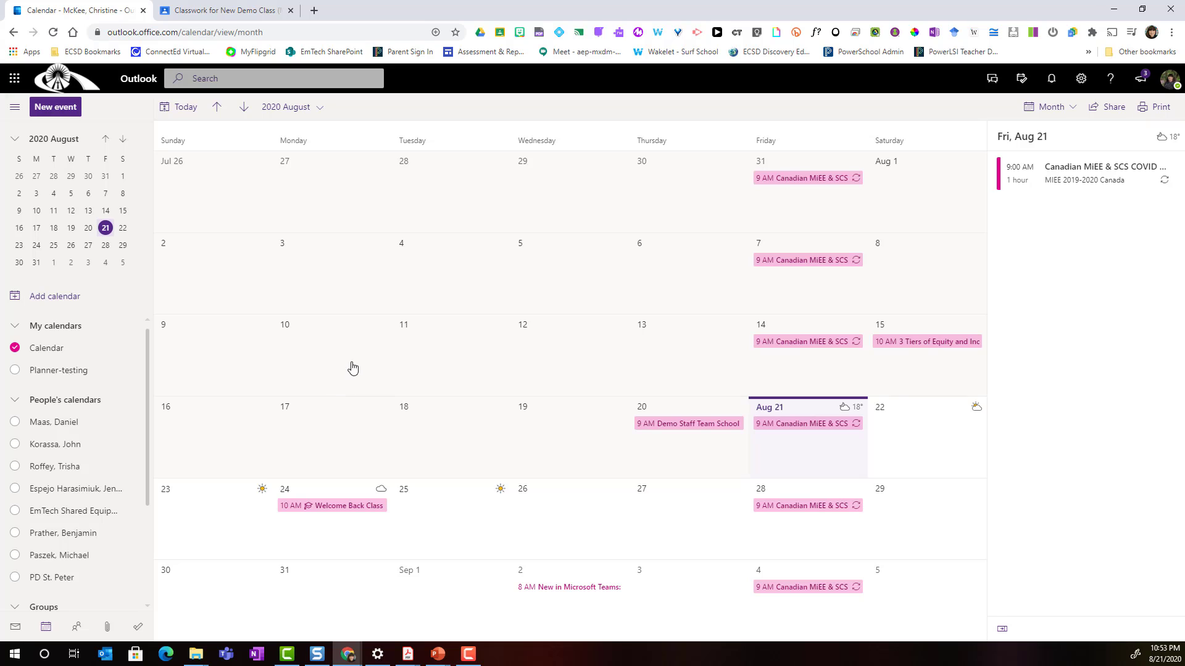
double_click(336, 507)
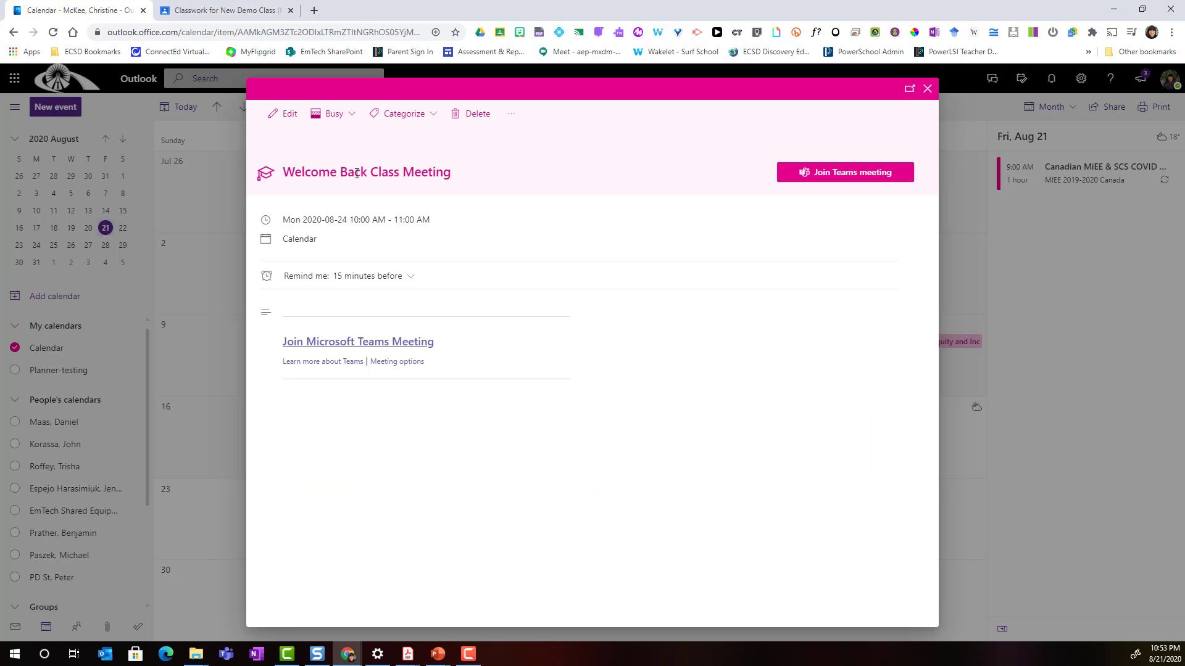
click(397, 364)
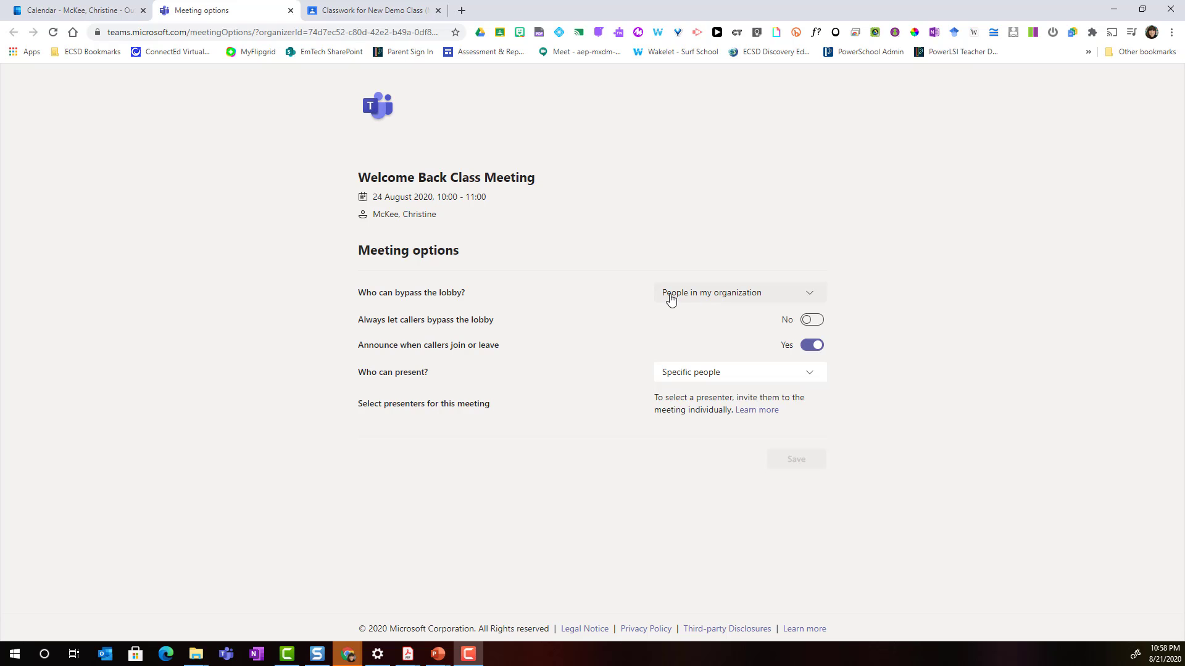
Step: Set both who can bypass the lobby and who can present to Only me, and save the meeting options
click(714, 297)
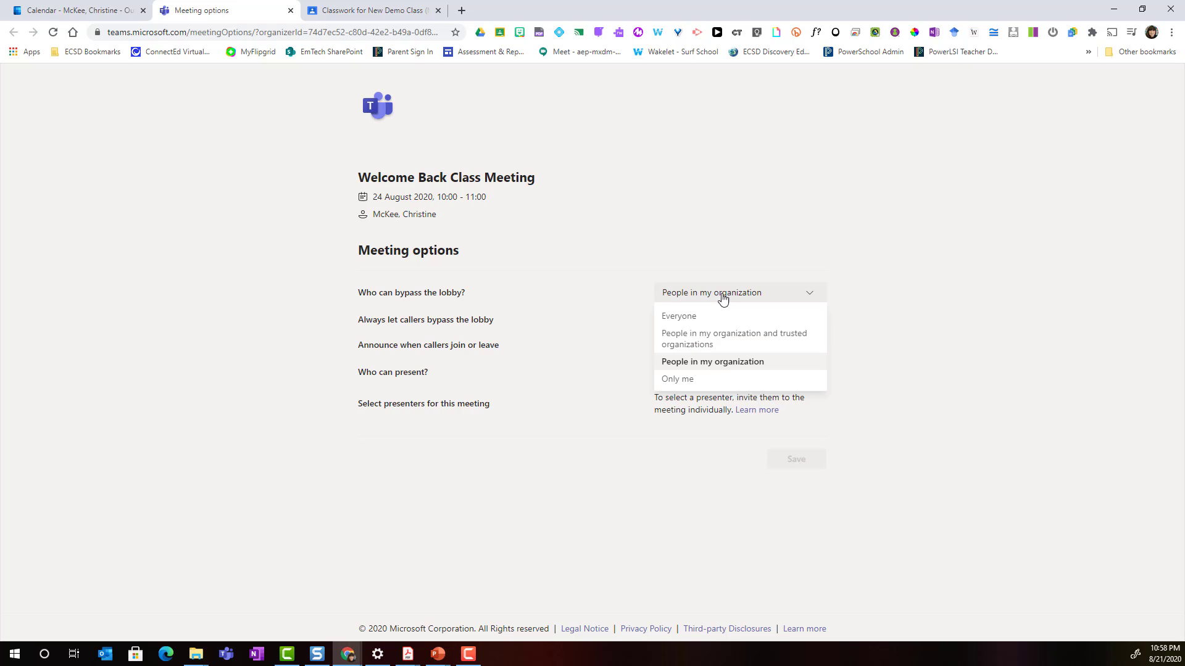
click(685, 380)
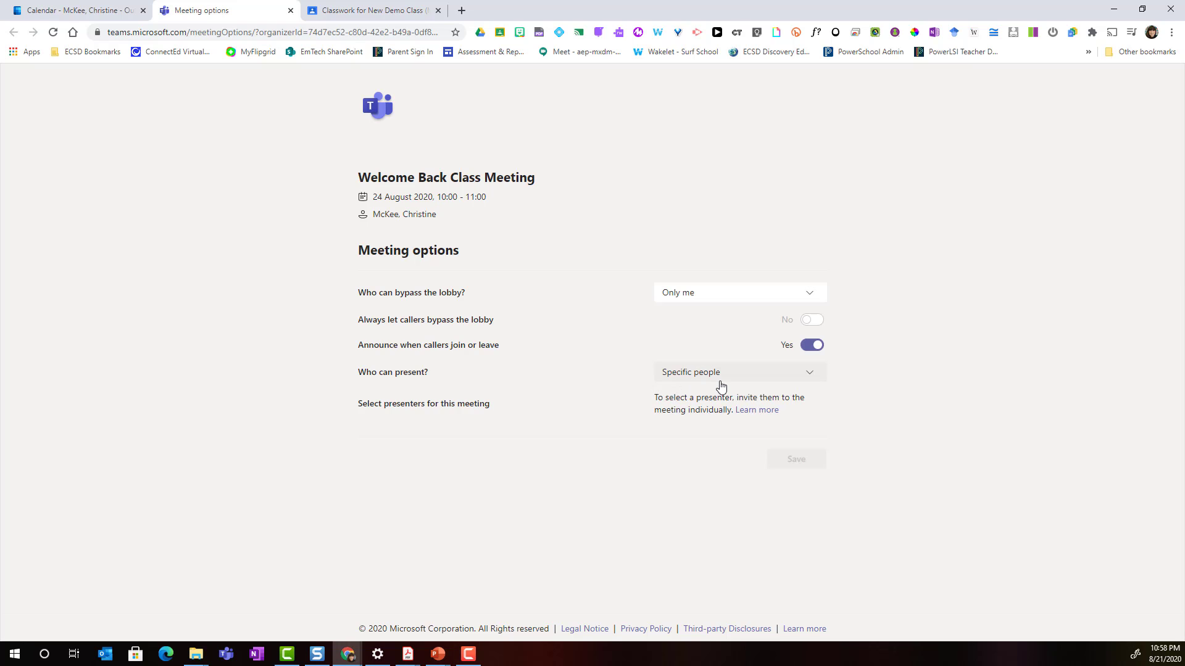
click(715, 378)
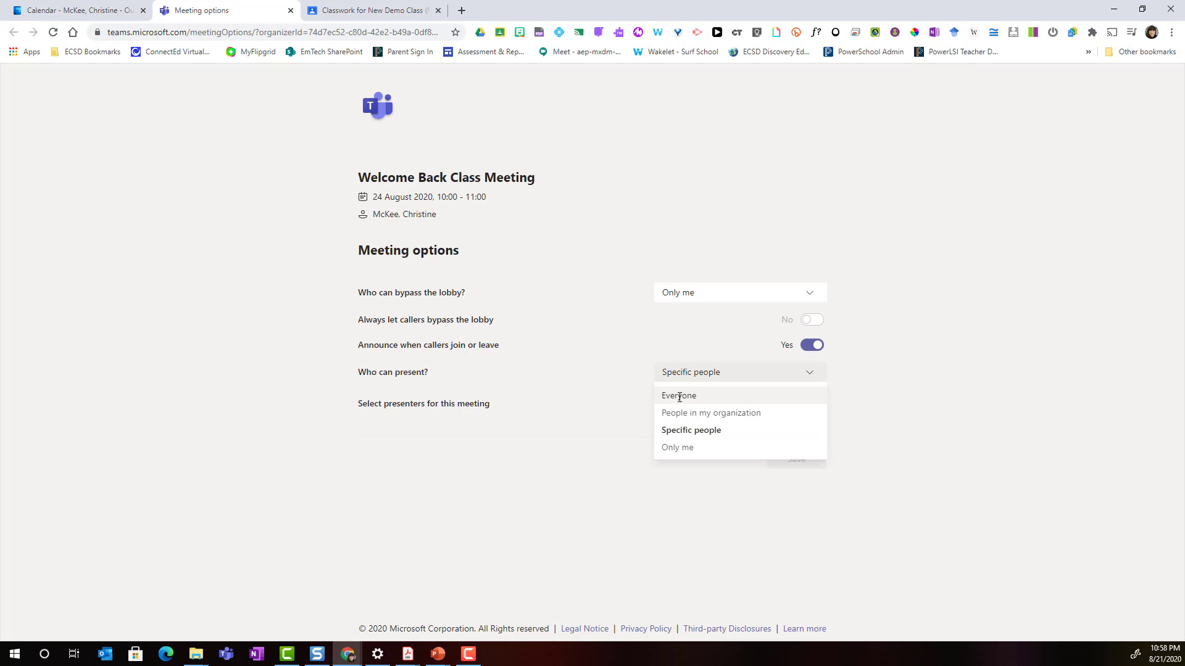
click(686, 453)
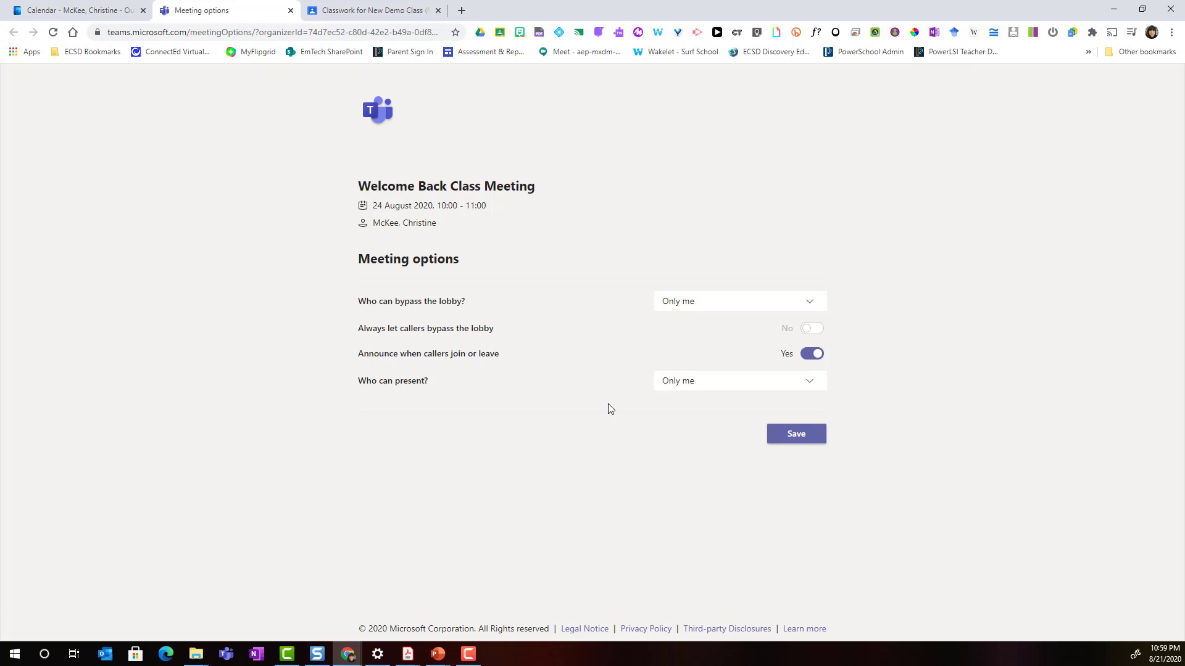
click(801, 439)
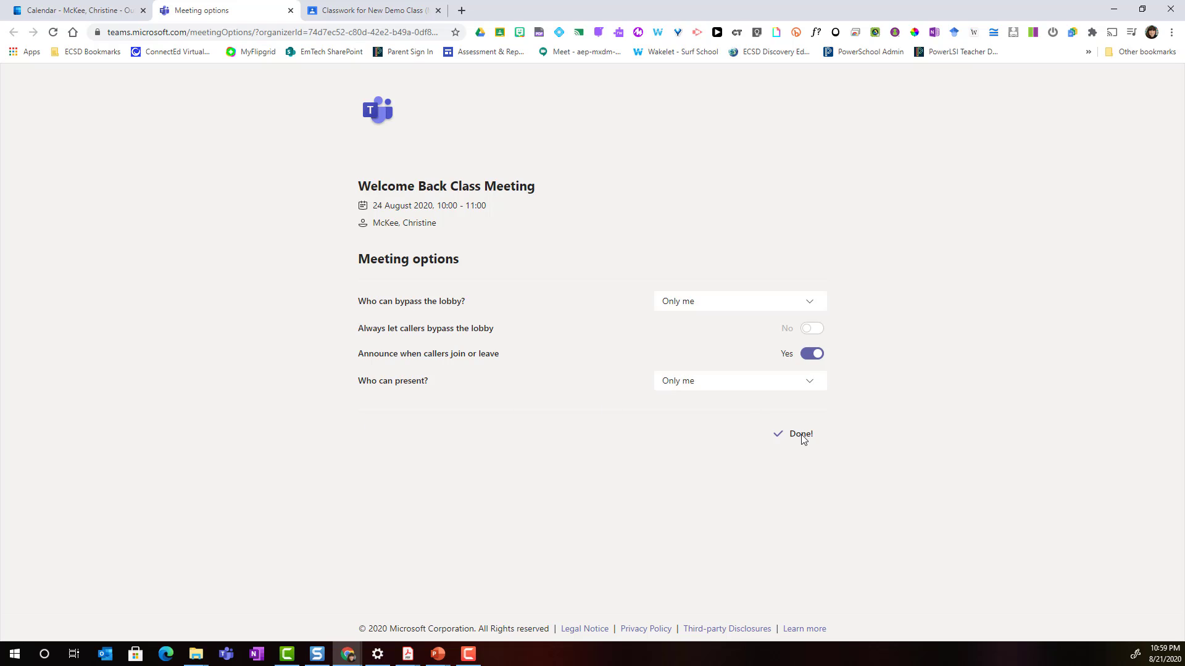